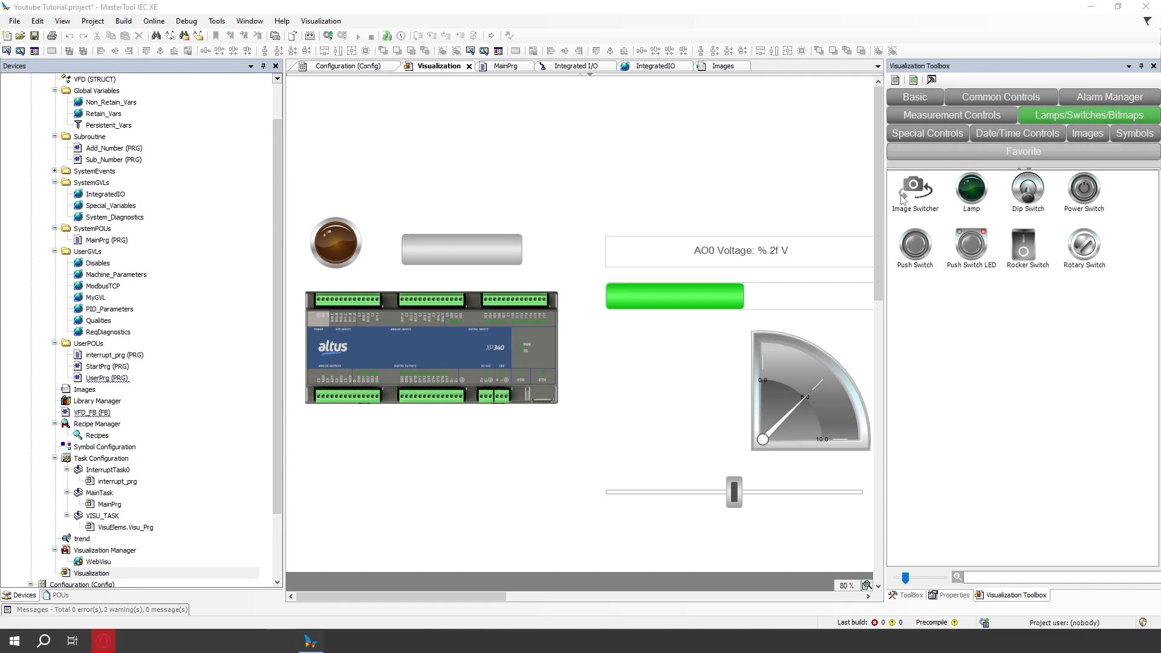
Add an Image Switcher about 276 × 104 in the blank area above the brown lamp.
drag(906, 200, 358, 130)
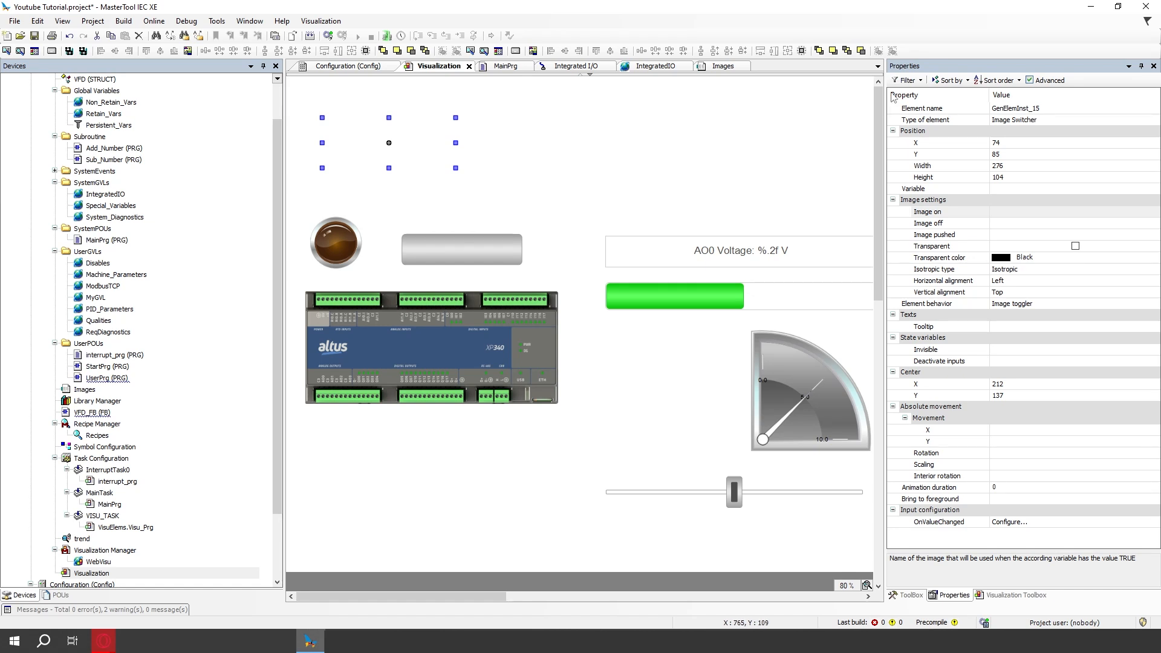
Examine the valve_closed and valve_open entries in the project's image pool, then return to the visualization.
click(720, 66)
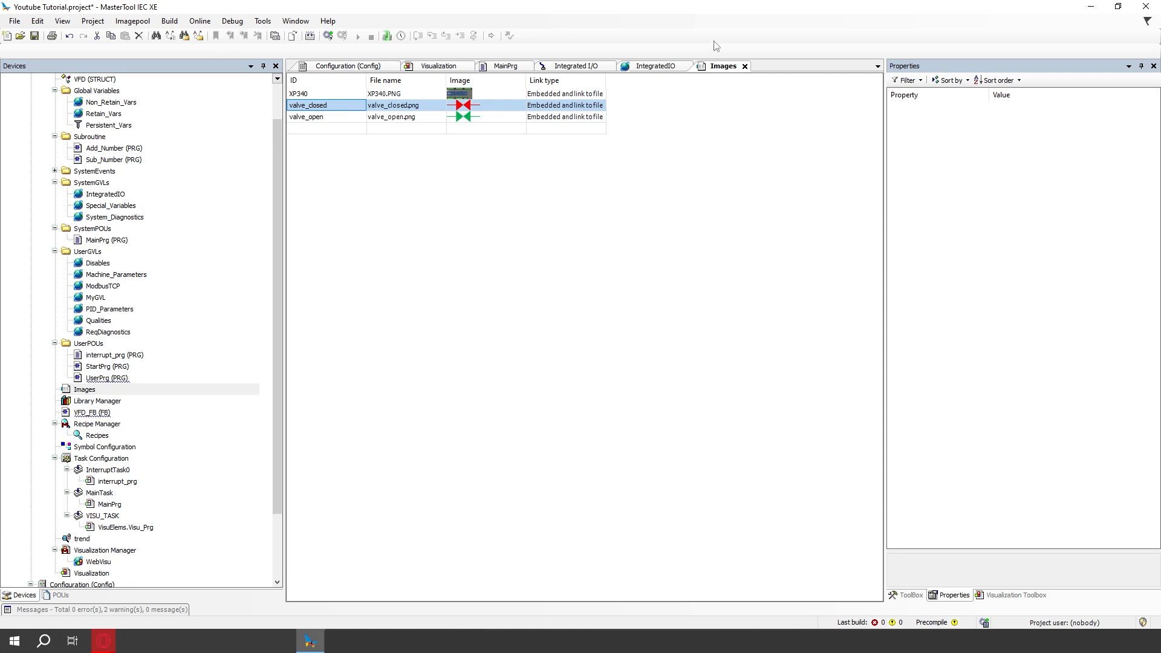
click(321, 118)
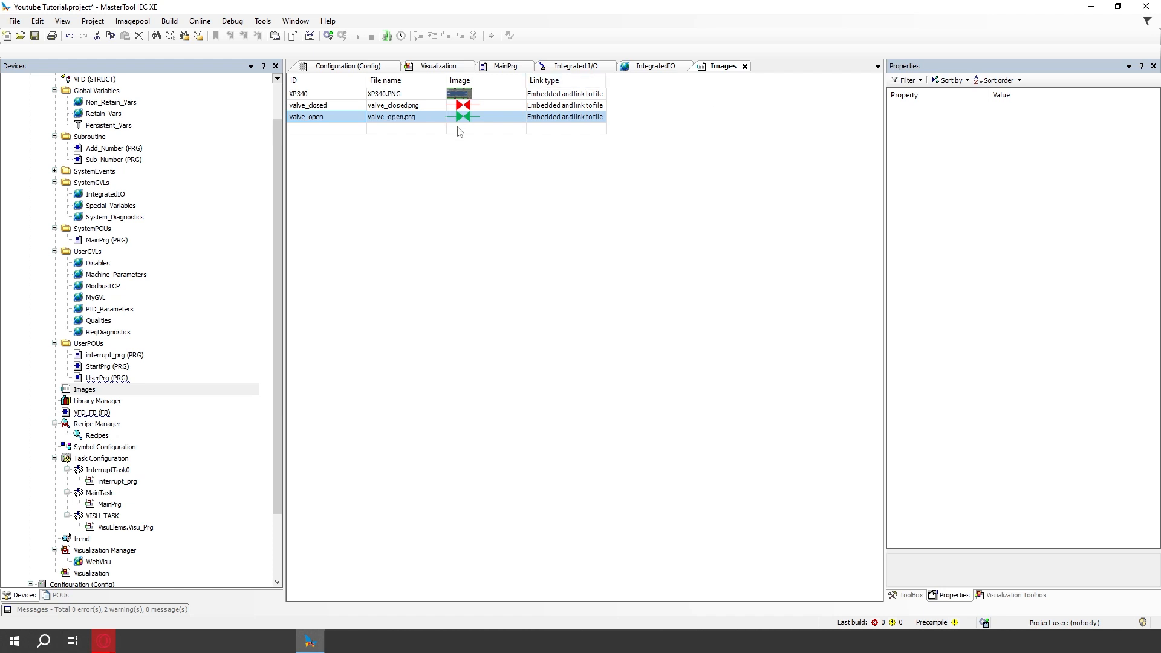
click(418, 107)
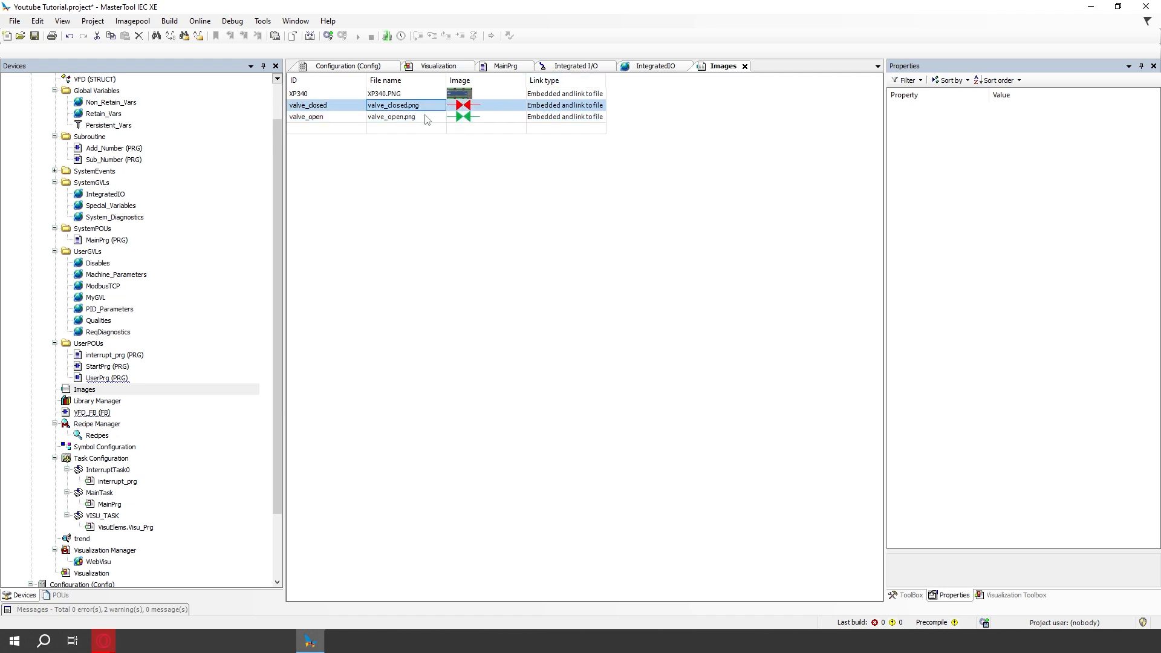
click(452, 68)
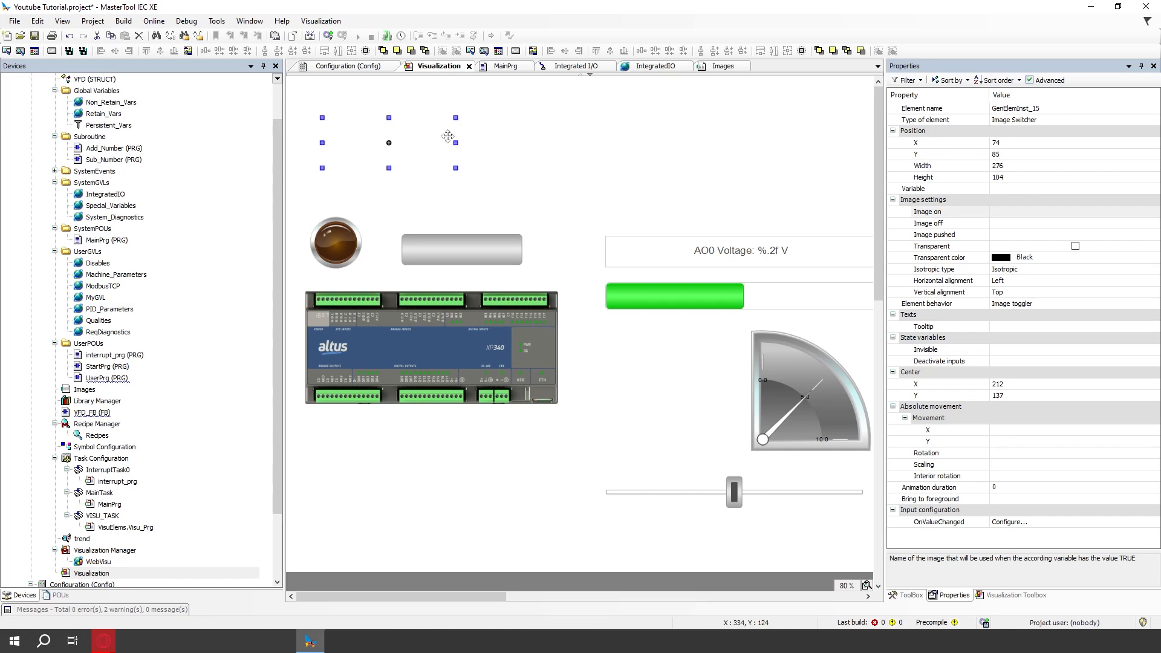
click(573, 68)
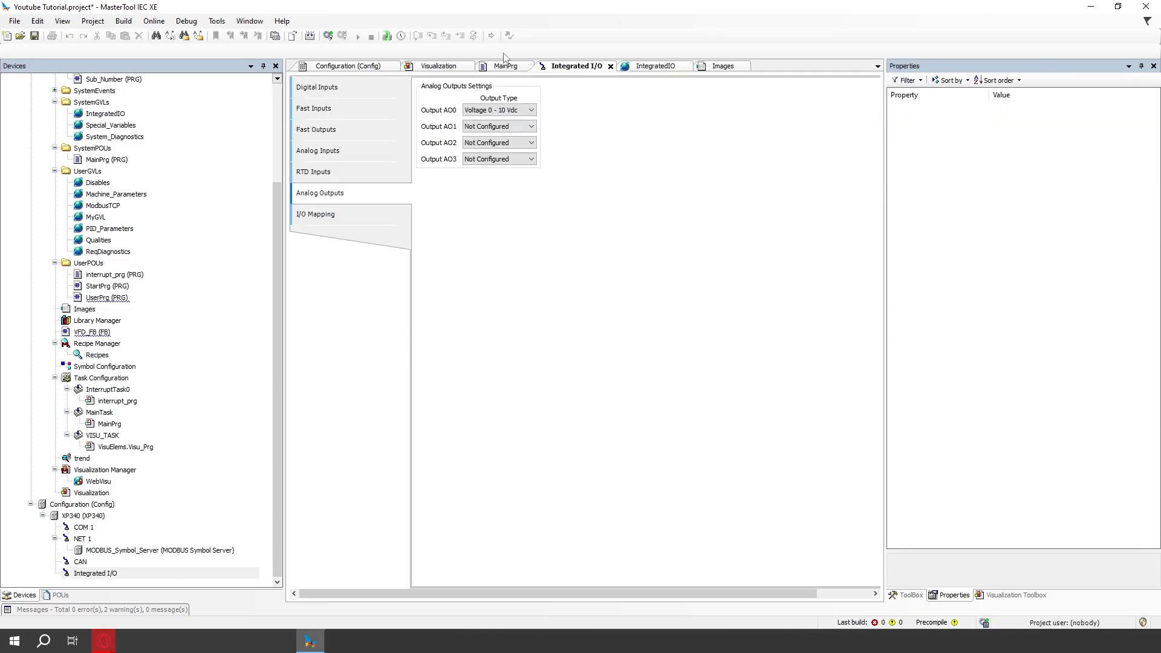
click(507, 69)
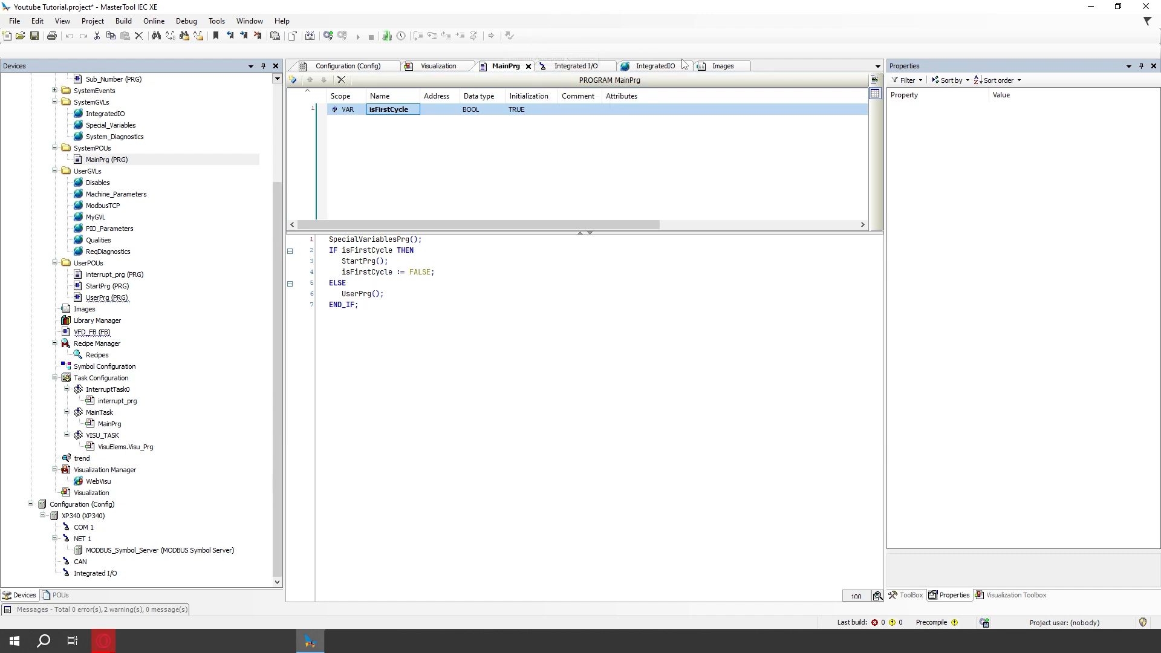
click(447, 66)
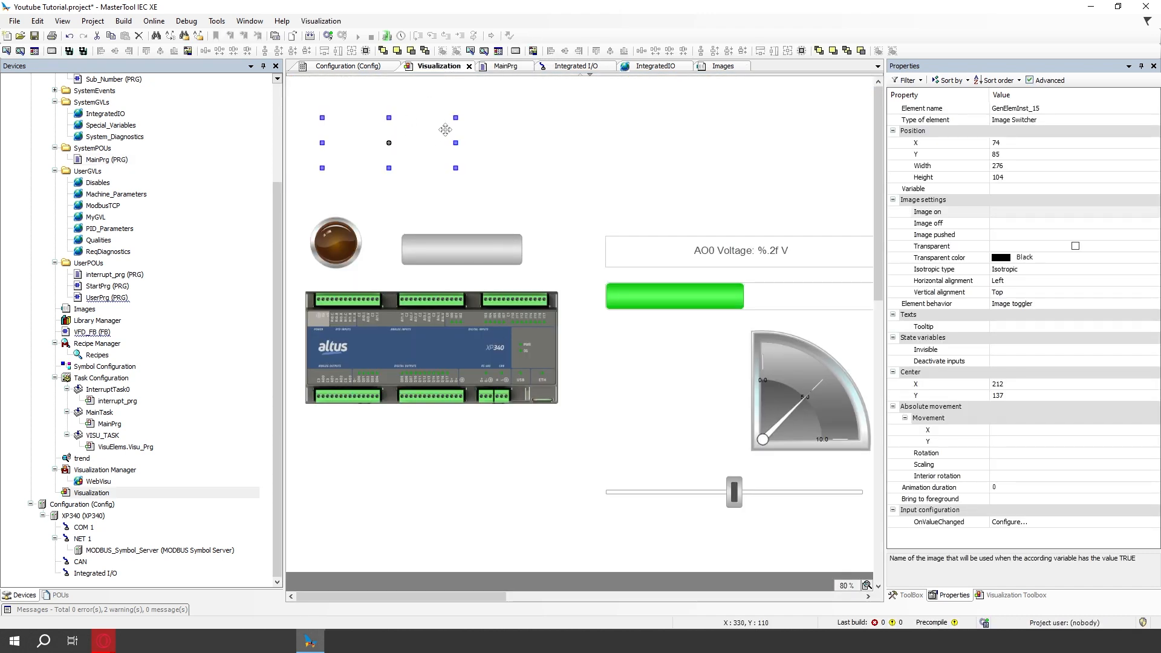
Move the Image Switcher to about X 54, Y 106 and set its Image on property to Images.valve_open.
mouse_move(445, 130)
mouse_down()
mouse_move(422, 131)
mouse_move(436, 141)
mouse_up()
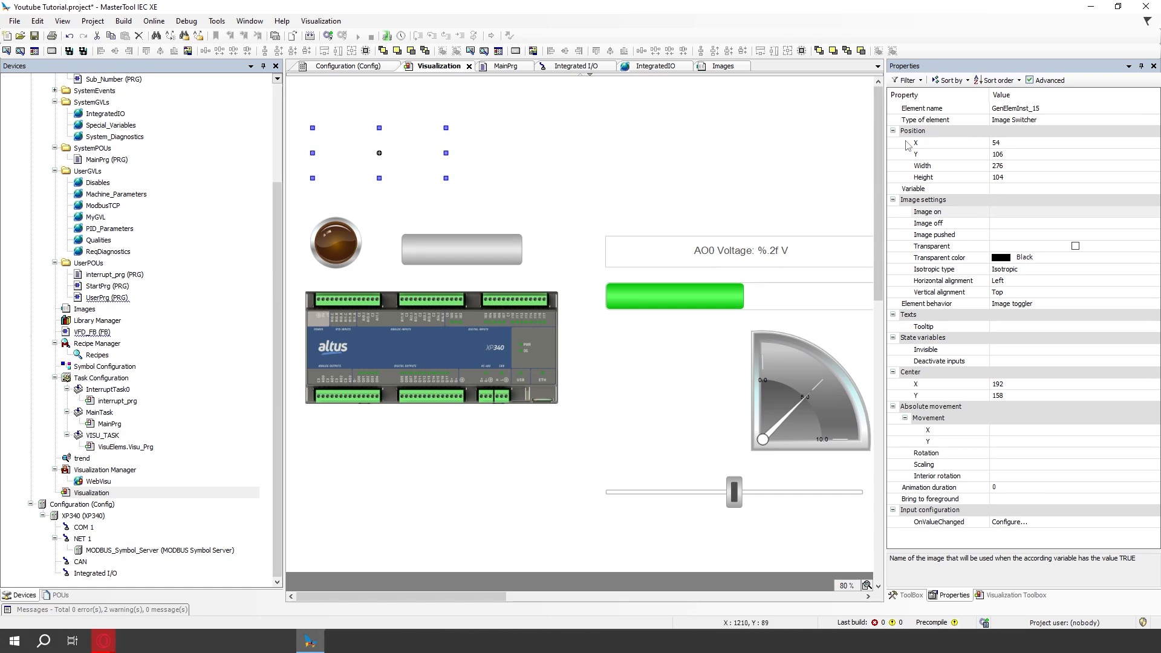
click(937, 213)
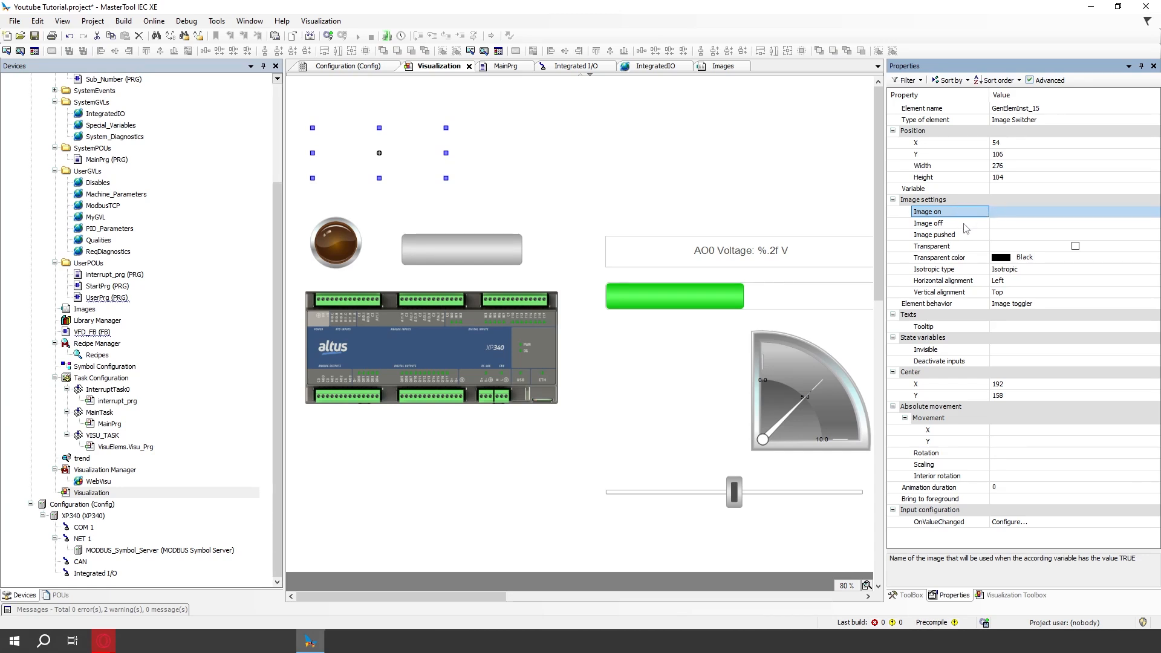
click(964, 224)
click(941, 213)
click(1024, 213)
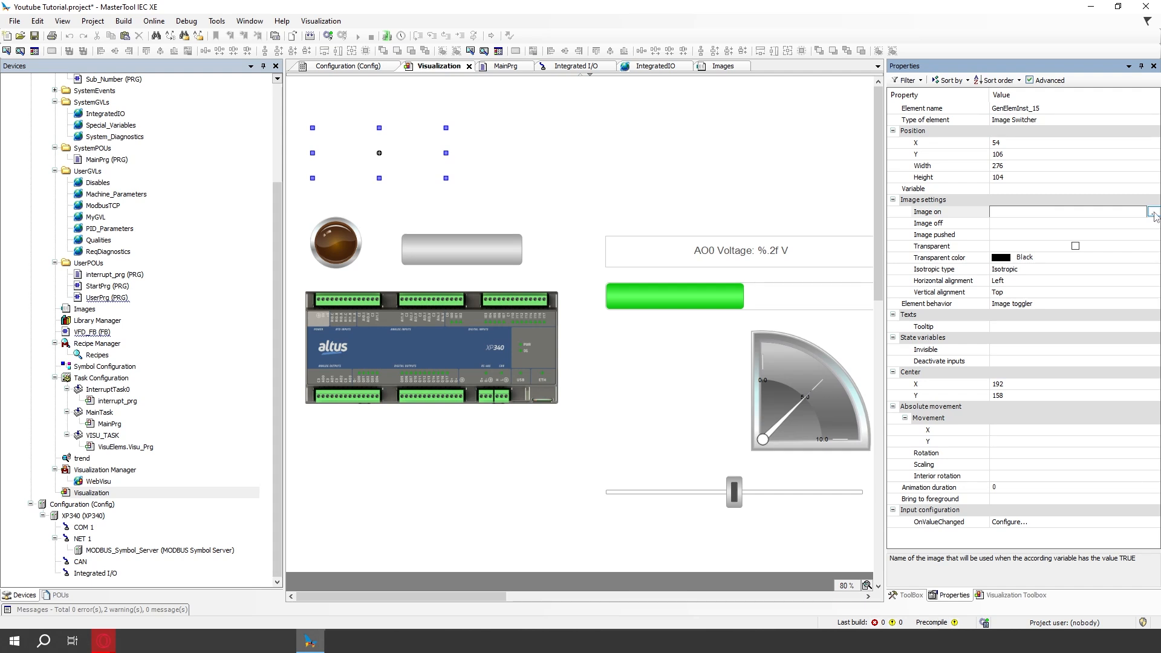
click(1154, 213)
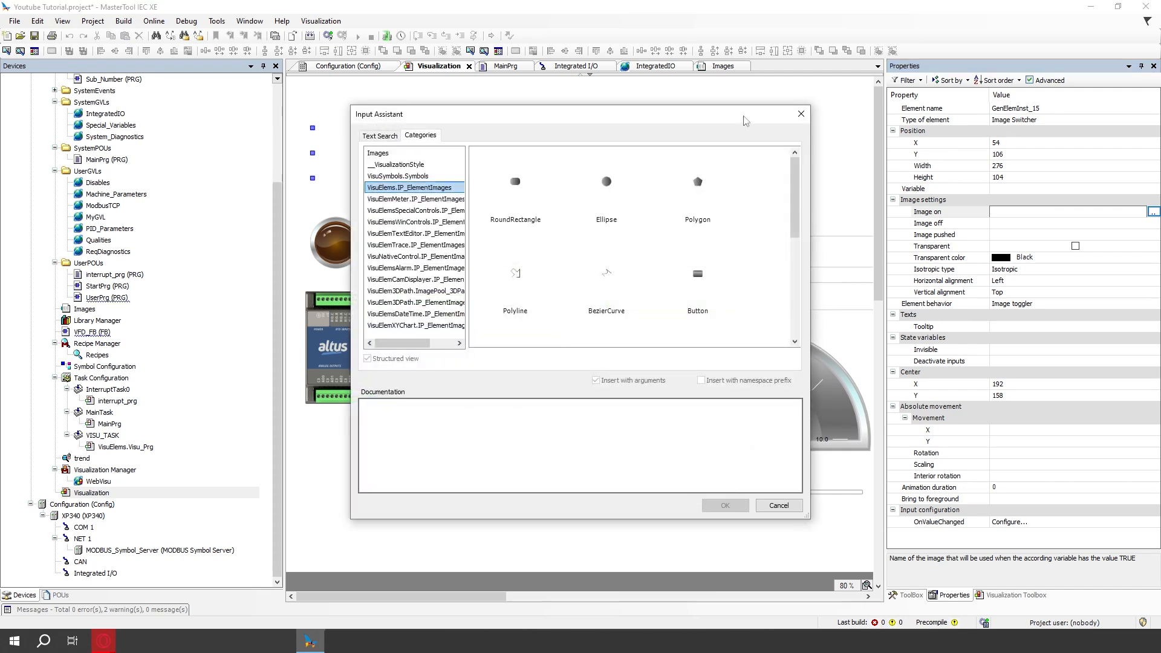
click(380, 154)
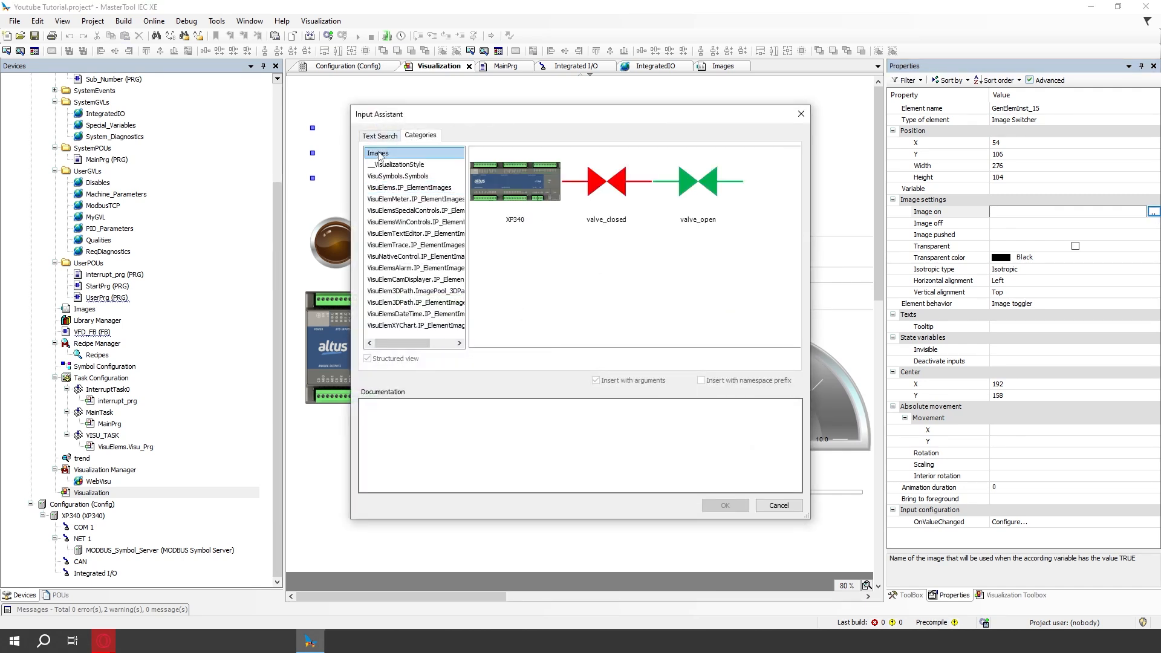
drag(606, 119, 511, 156)
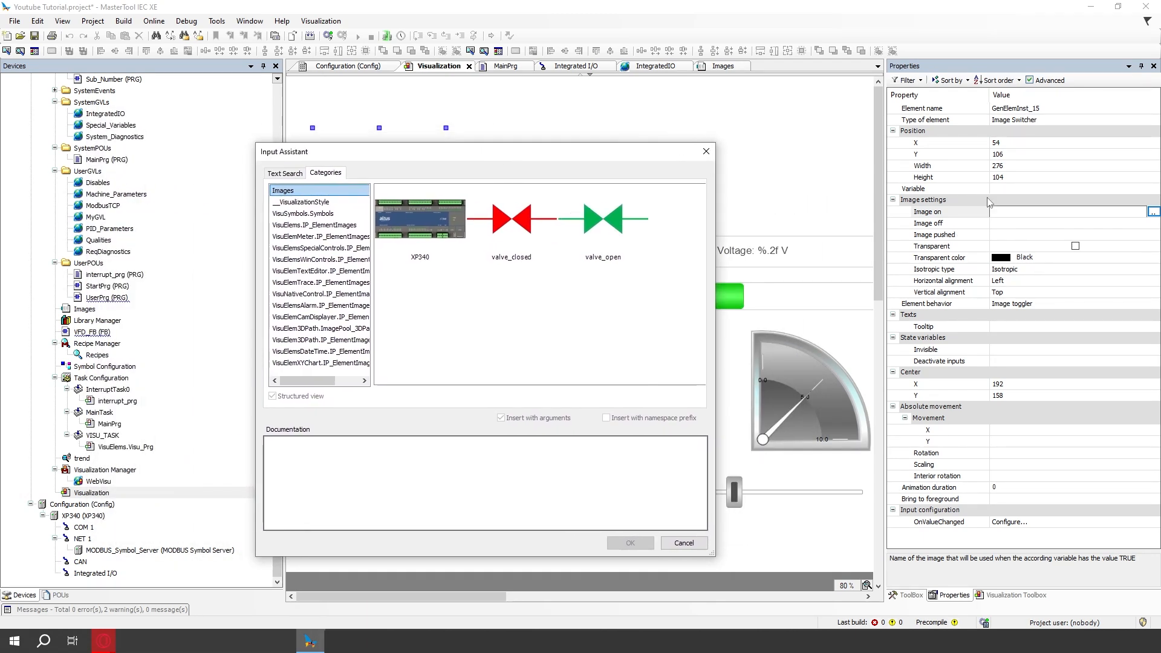
click(607, 227)
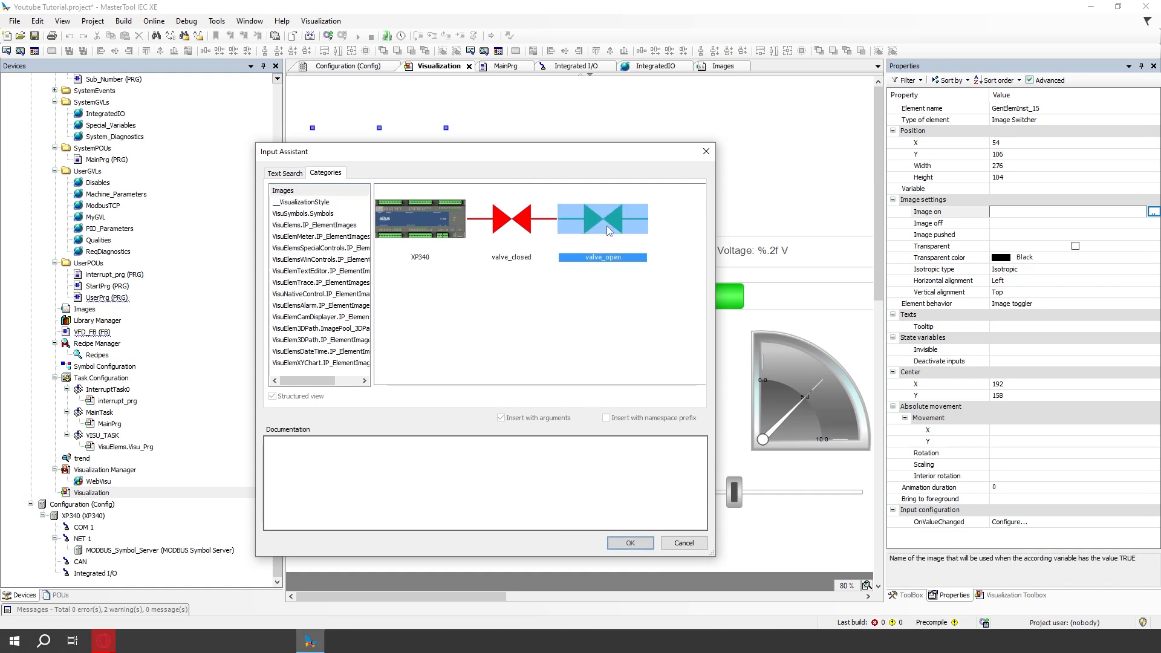
click(630, 543)
Set the Image Switcher's Image off property to Images.valve_closed.
click(1021, 225)
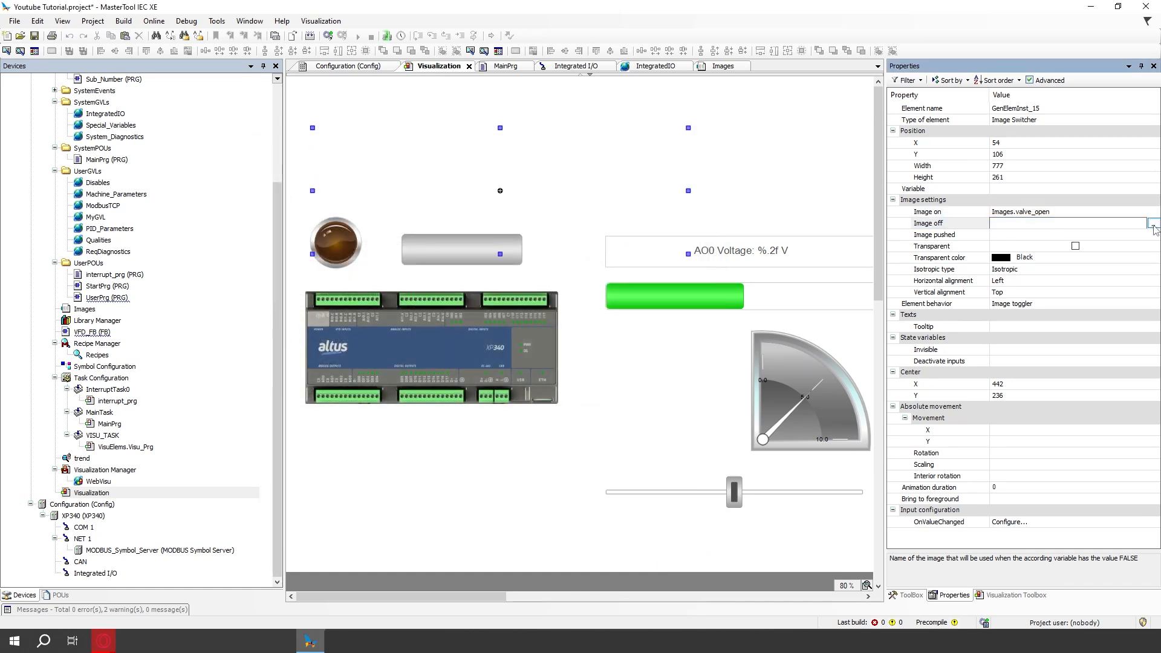
click(1153, 225)
click(609, 195)
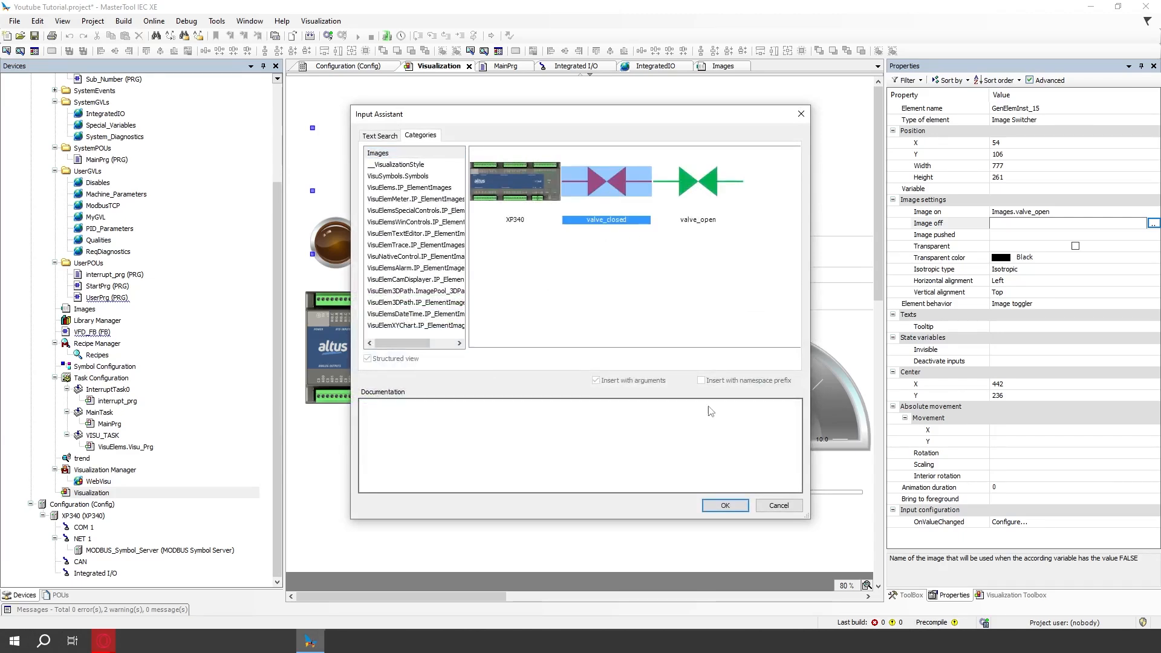
click(726, 505)
Shrink the Image Switcher to about 499 × 131 and reposition it at about X 81, Y 98.
drag(670, 248, 552, 192)
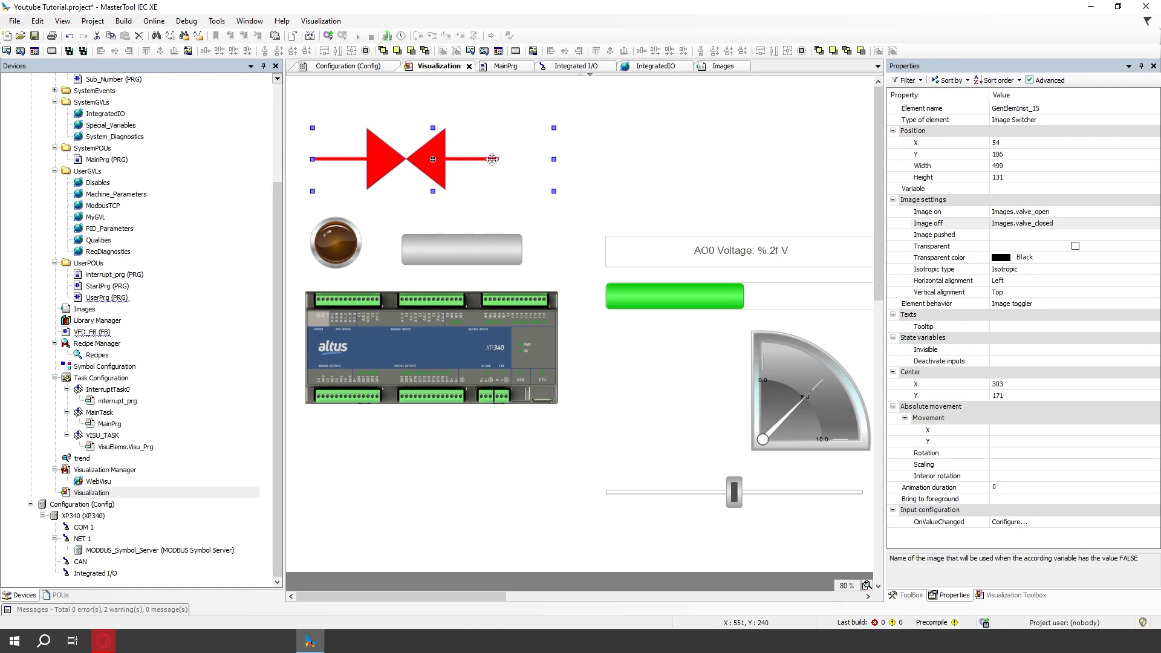
drag(481, 160, 495, 156)
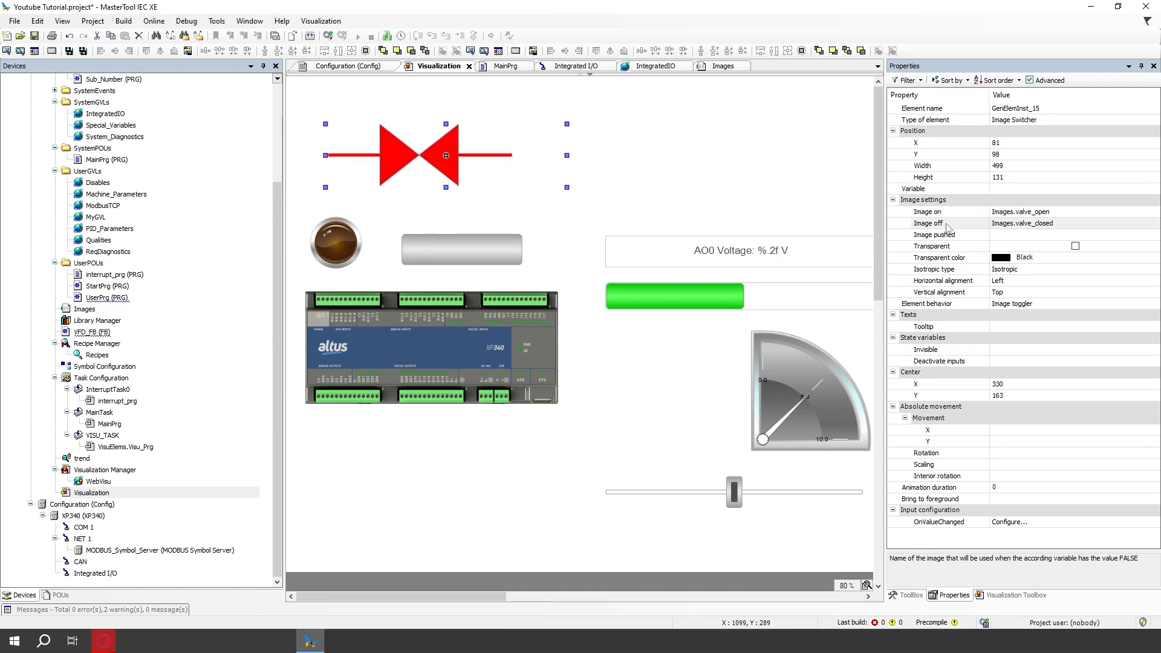
click(578, 155)
click(475, 148)
Link the Image Switcher to variable Q00.
click(998, 188)
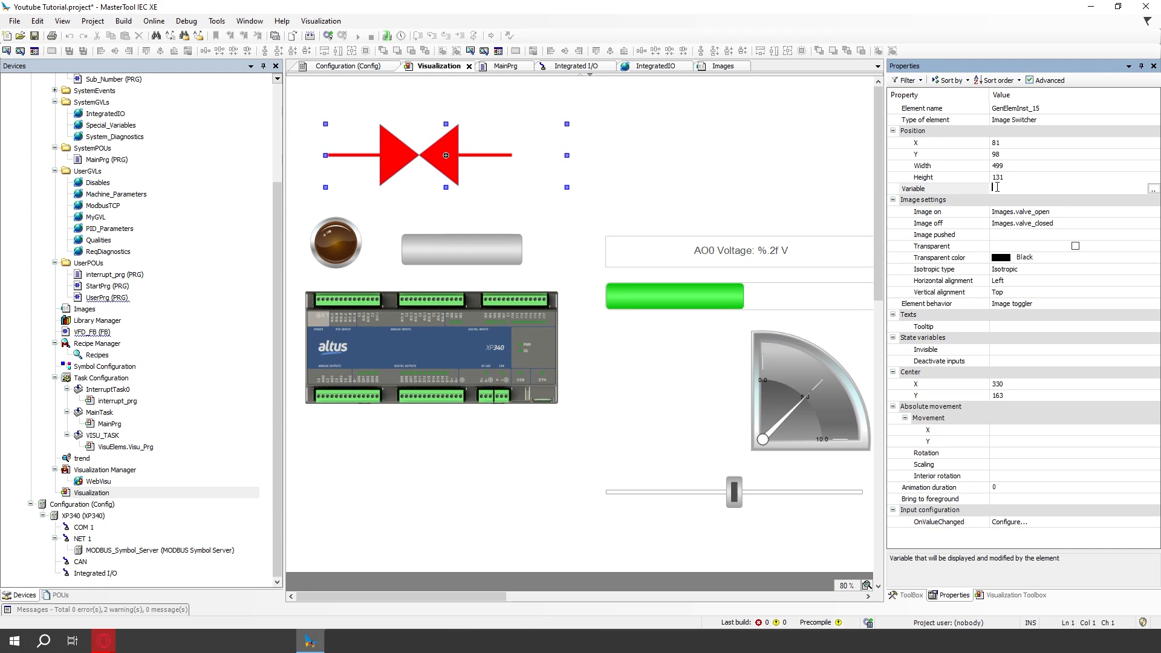
text(q00)
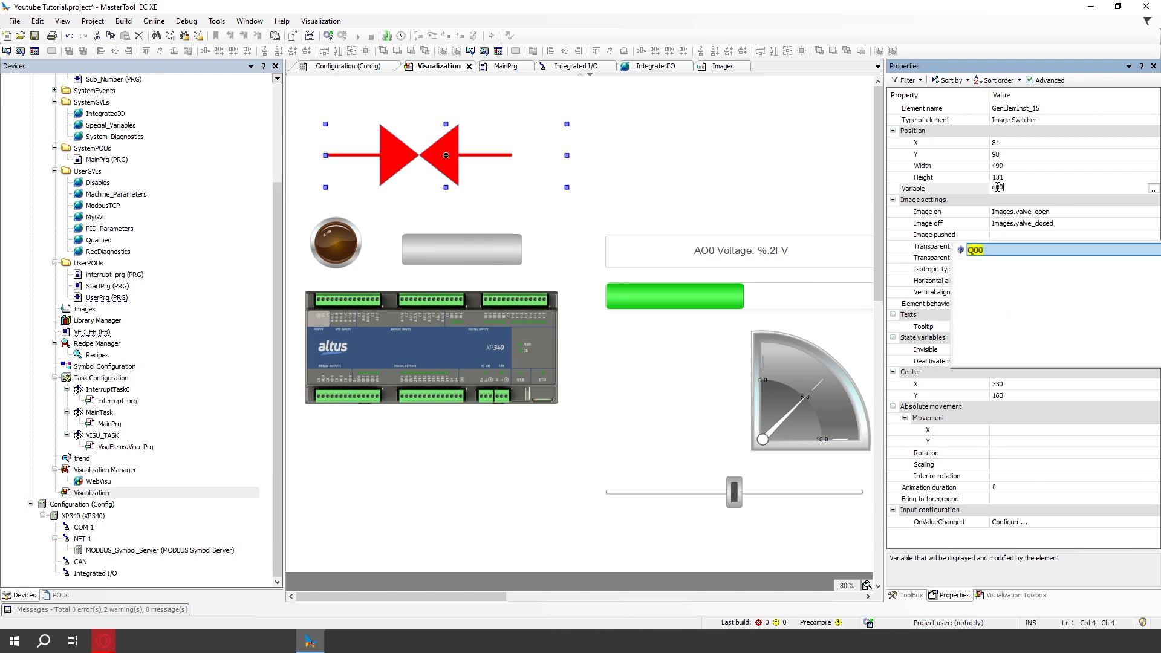
key(Return)
key(Return)
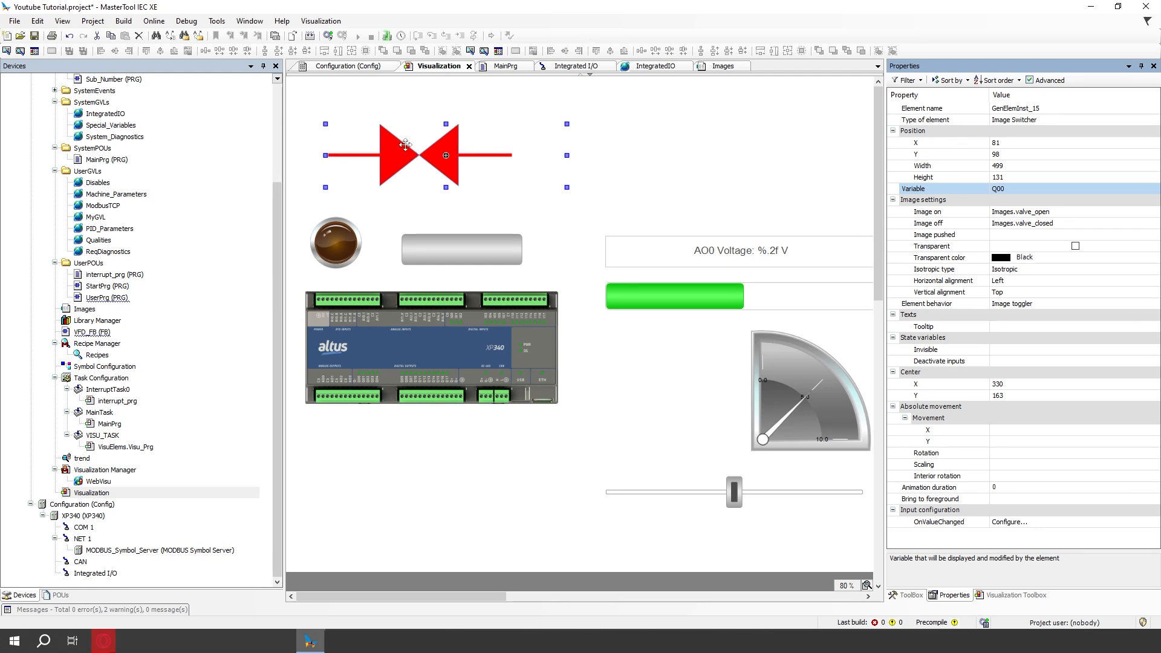
Add a Dip Switch about 162 × 135 above the AO0 Voltage text, beside the valve image.
click(1015, 595)
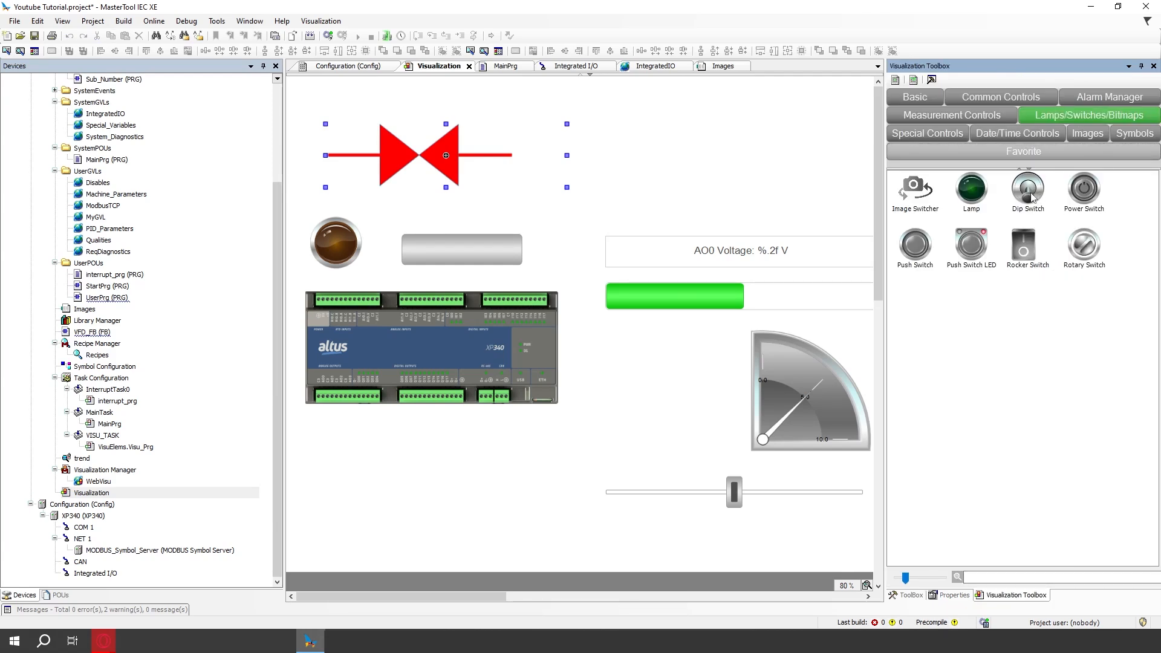
drag(1032, 196, 693, 164)
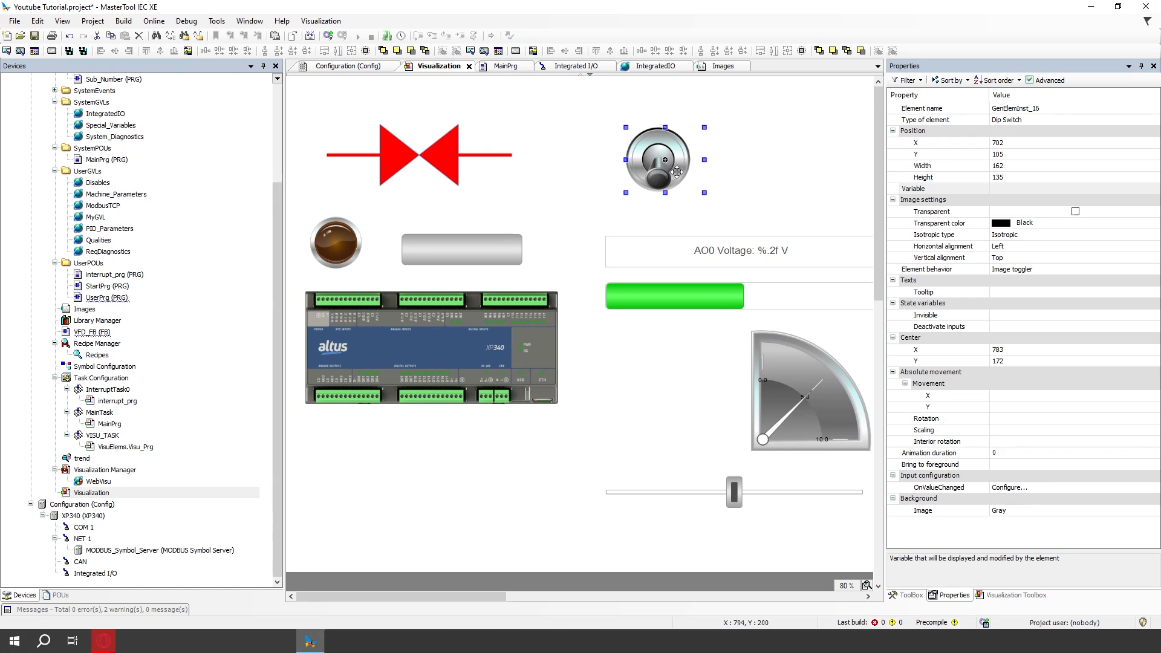
Link the Dip Switch to variable Q00 and shift it closer to the valve image.
click(1000, 189)
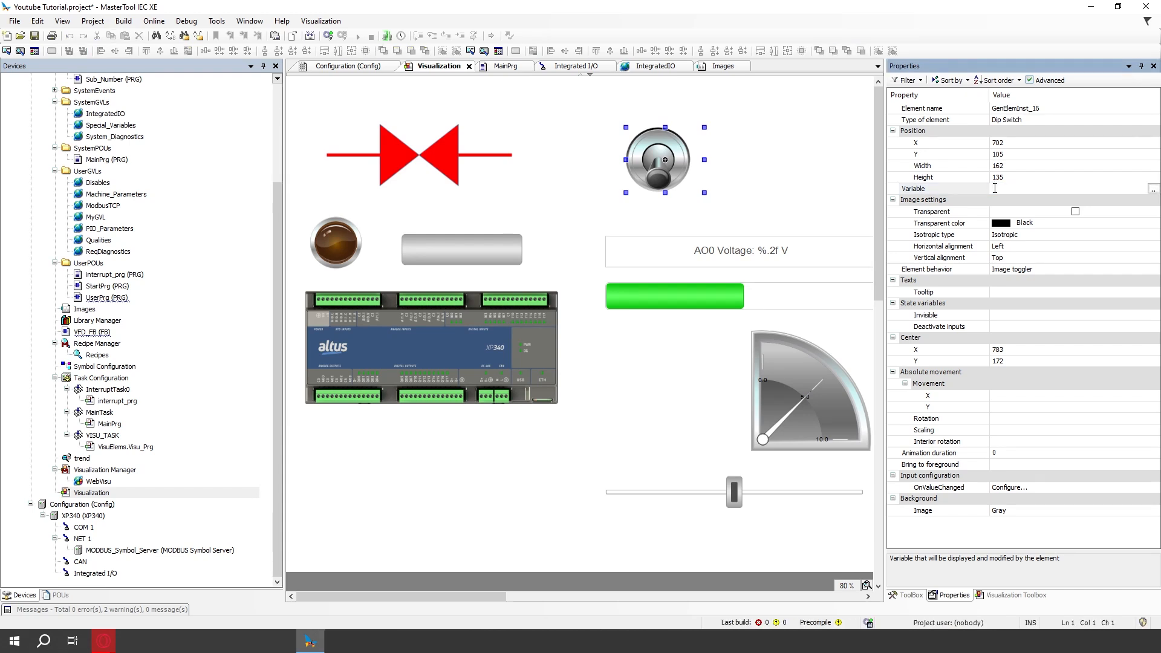
text(Q00)
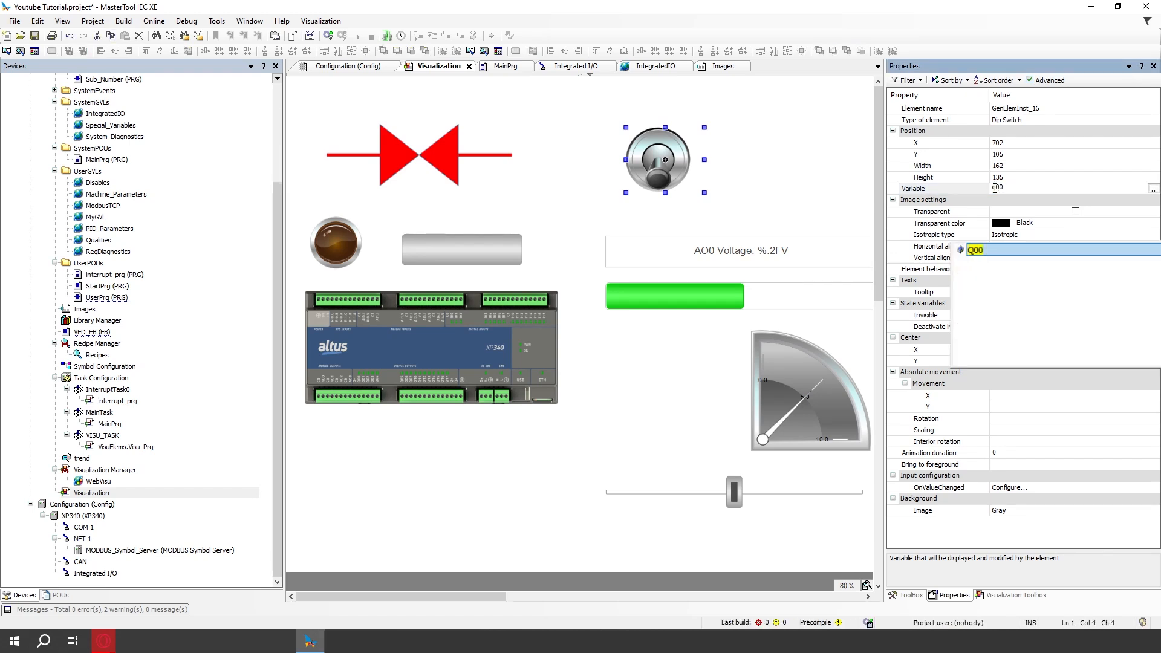
key(Return)
key(Return)
drag(690, 158, 643, 163)
Add a Push Switch about 169 × 147 beside the Dip Switch, at about X 889, Y 114.
click(1015, 596)
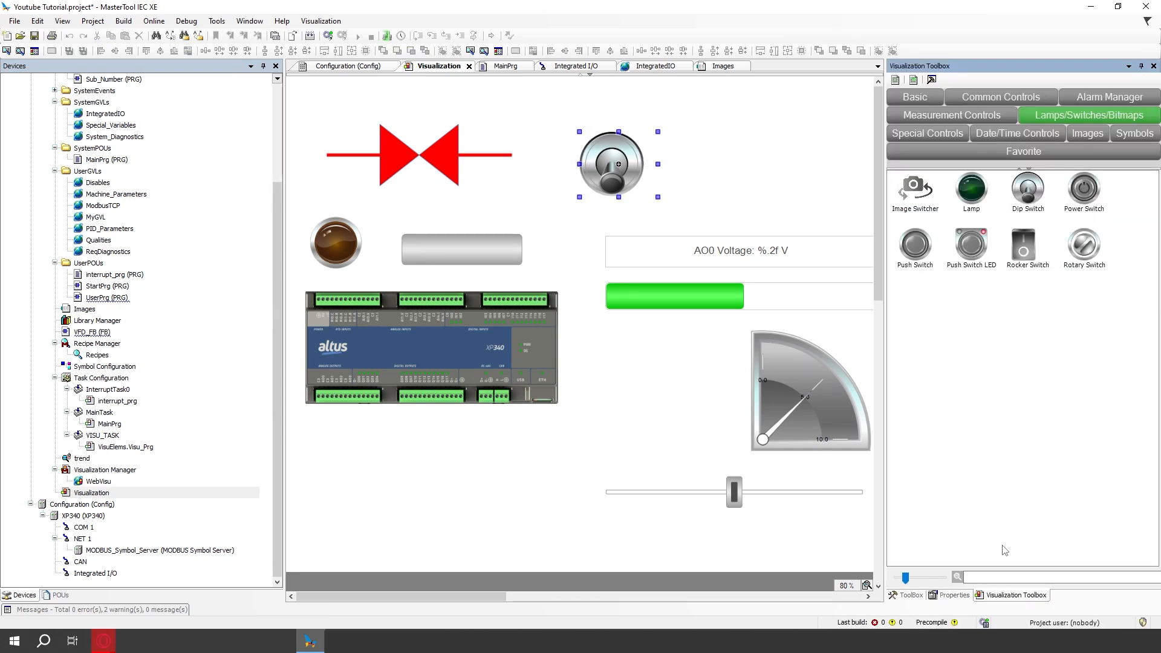
drag(922, 257, 799, 204)
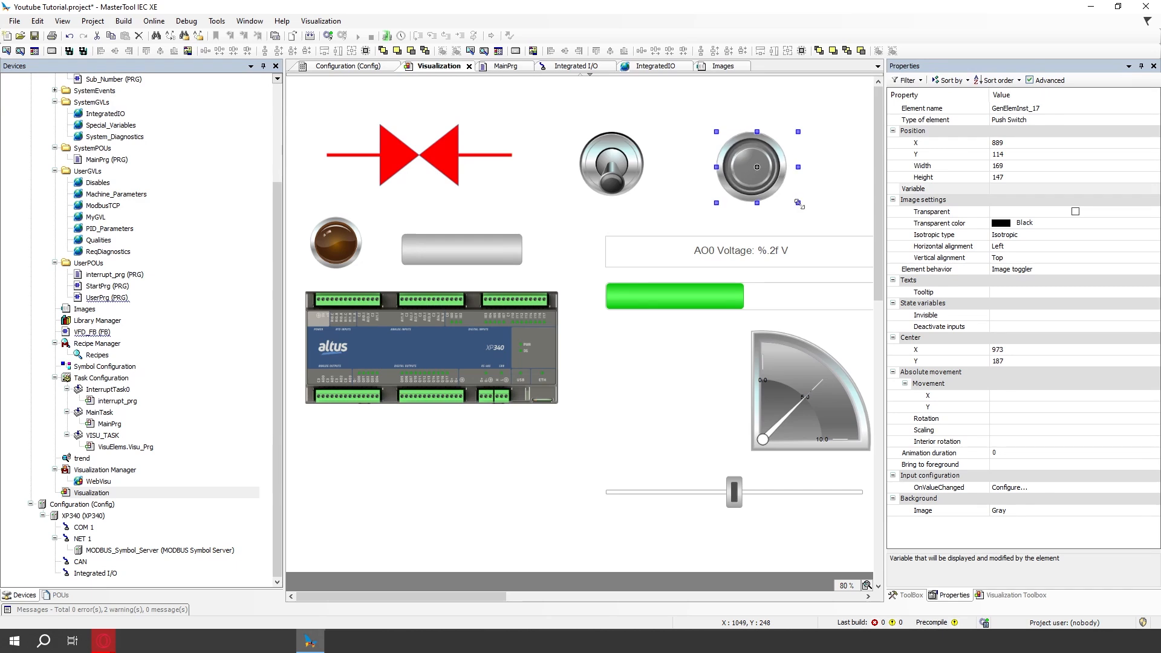
click(817, 196)
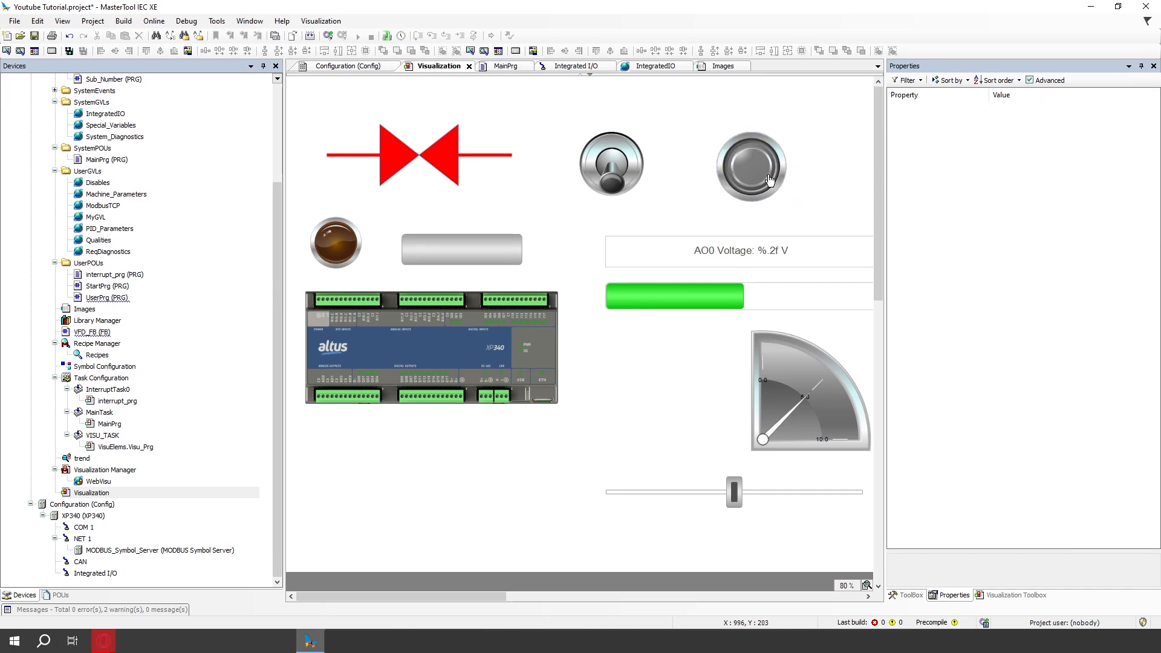
click(770, 179)
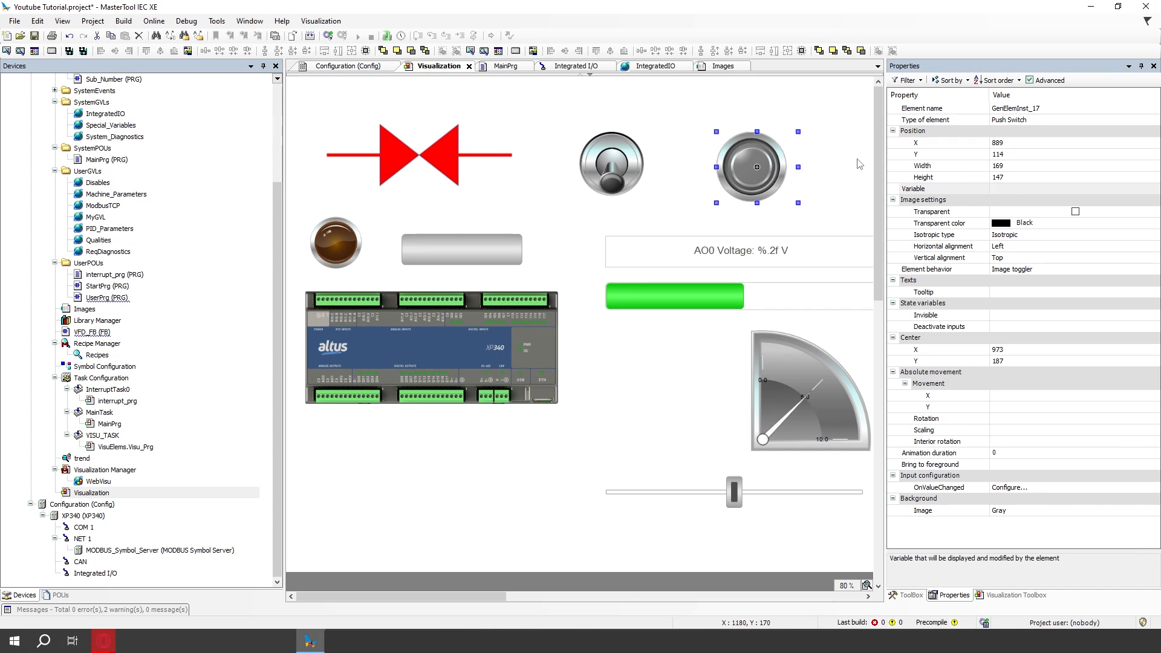
Link the Push Switch to variable Q00.
click(996, 190)
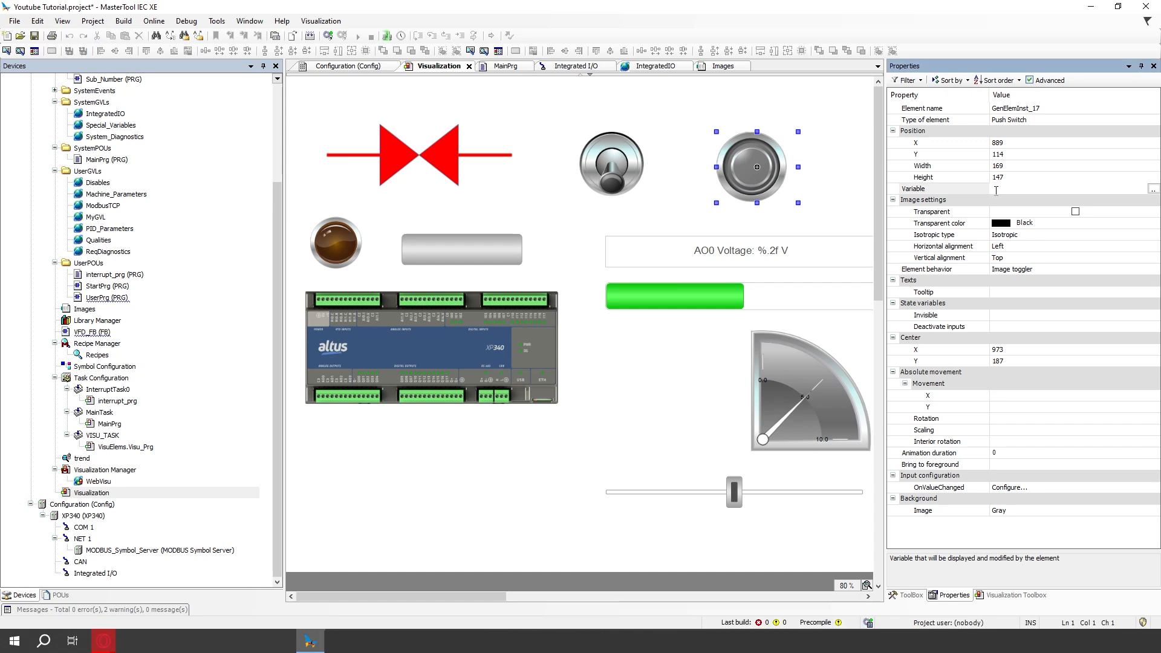
text(G00G00)
key(Return)
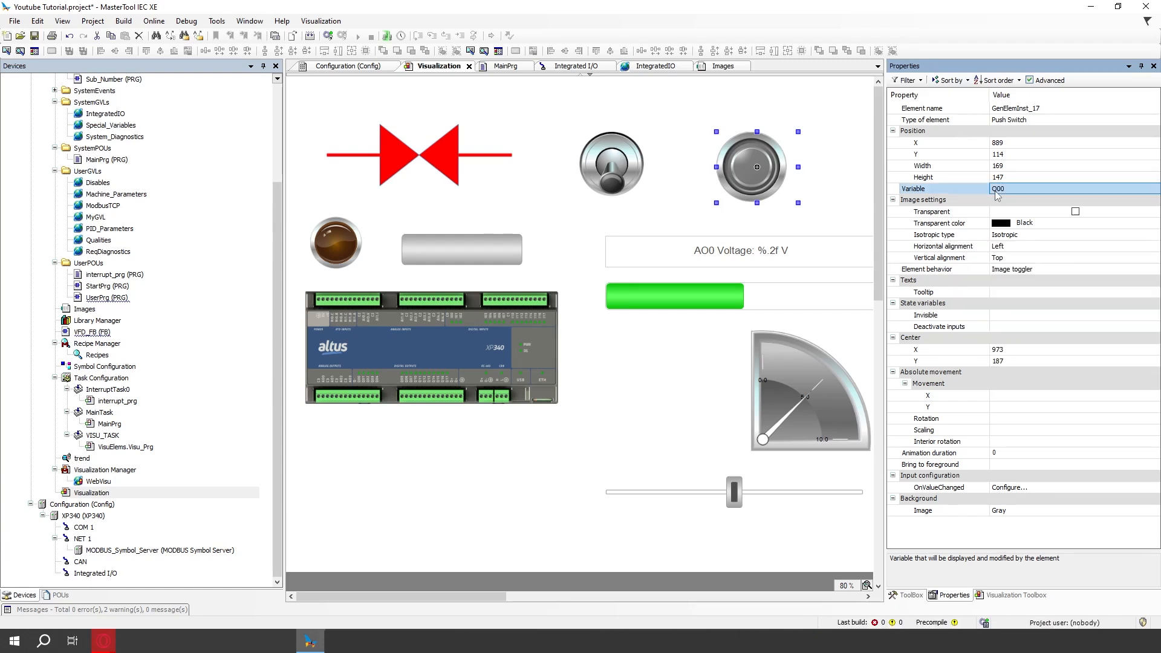
Log in to the XP340 controller and send the edited visualization to it using Login with online change.
click(763, 87)
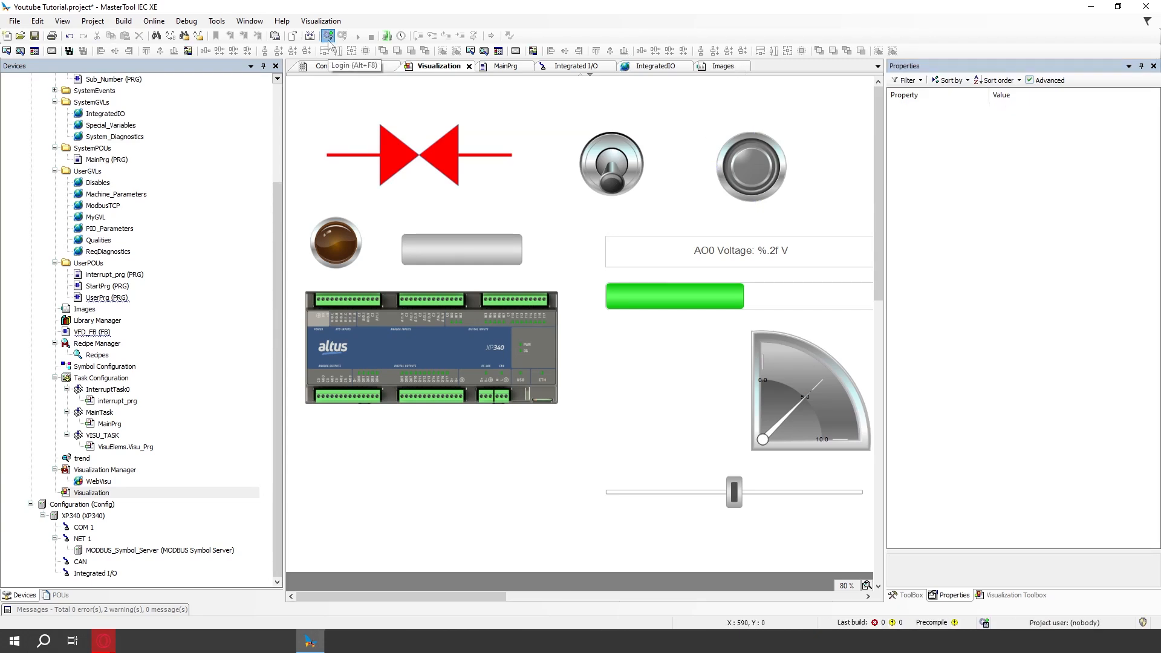
click(328, 36)
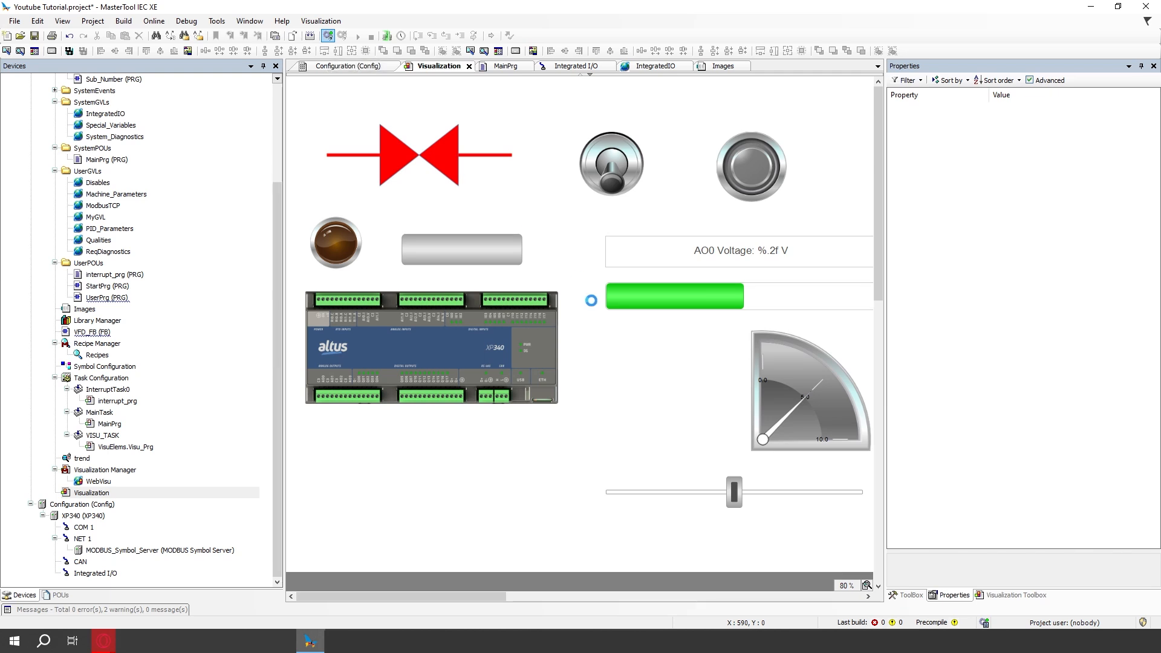
click(629, 362)
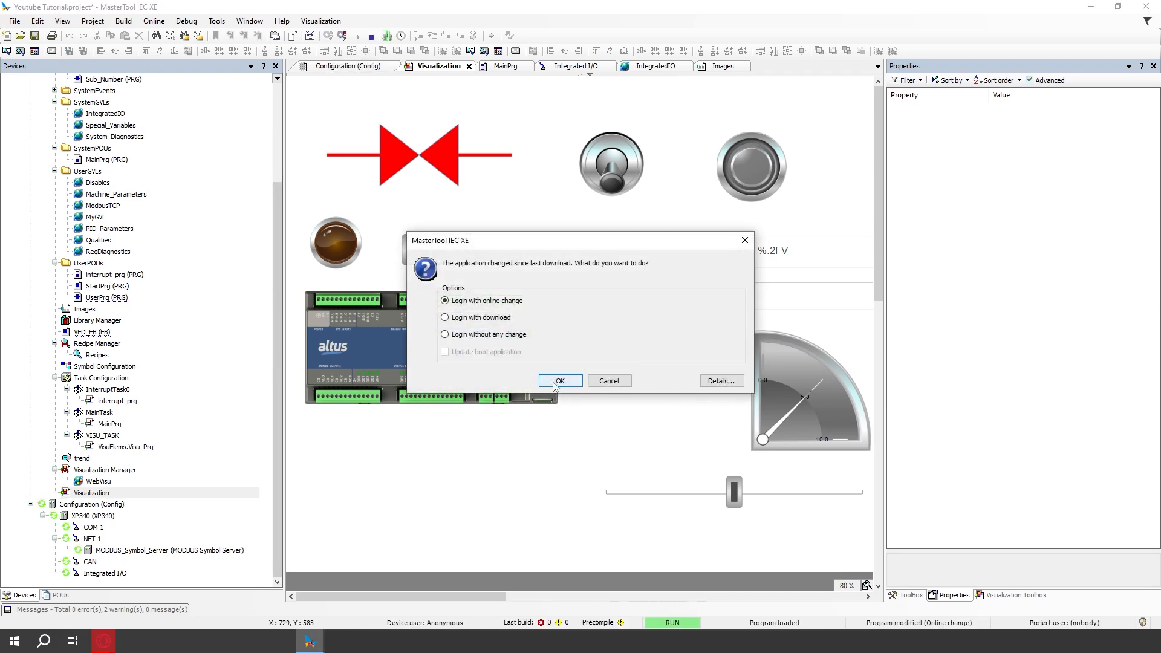
click(540, 377)
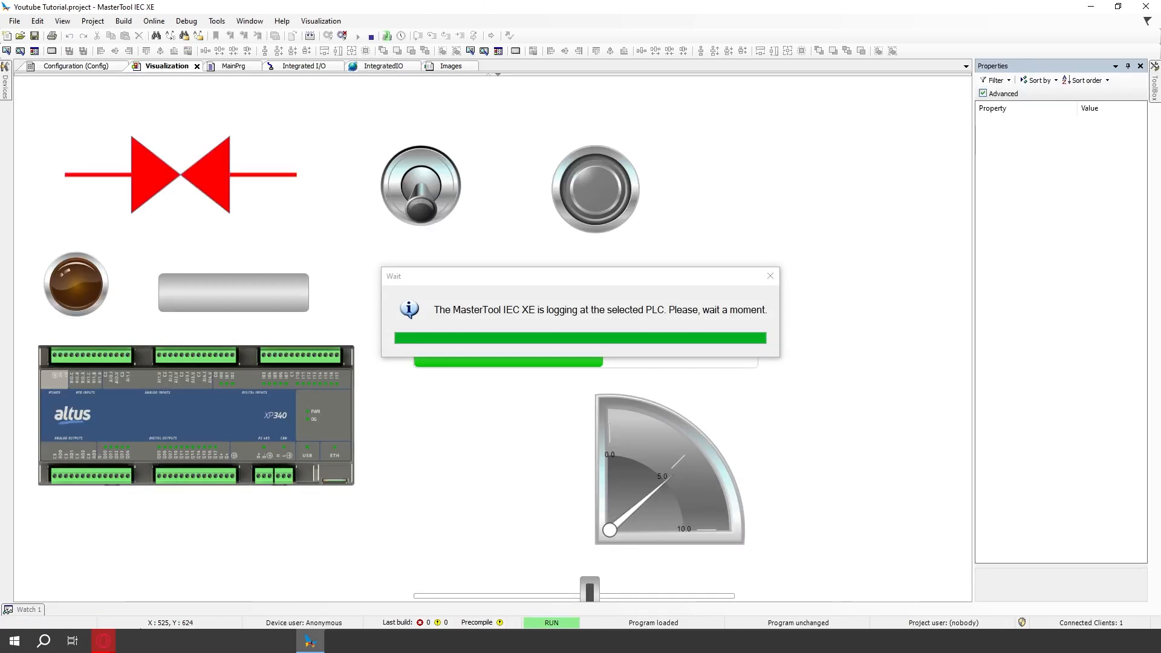
Switch to the Opera browser's Visualization page (webvisu.htm) and reload it.
mouse_move(102, 641)
click(203, 599)
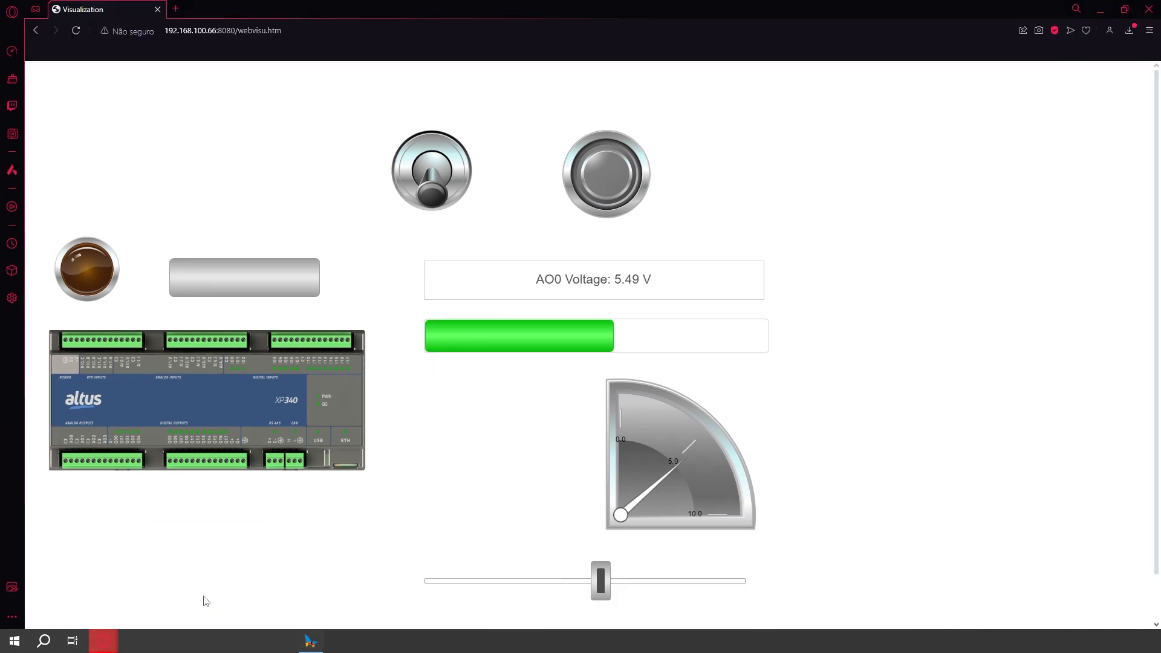
click(75, 31)
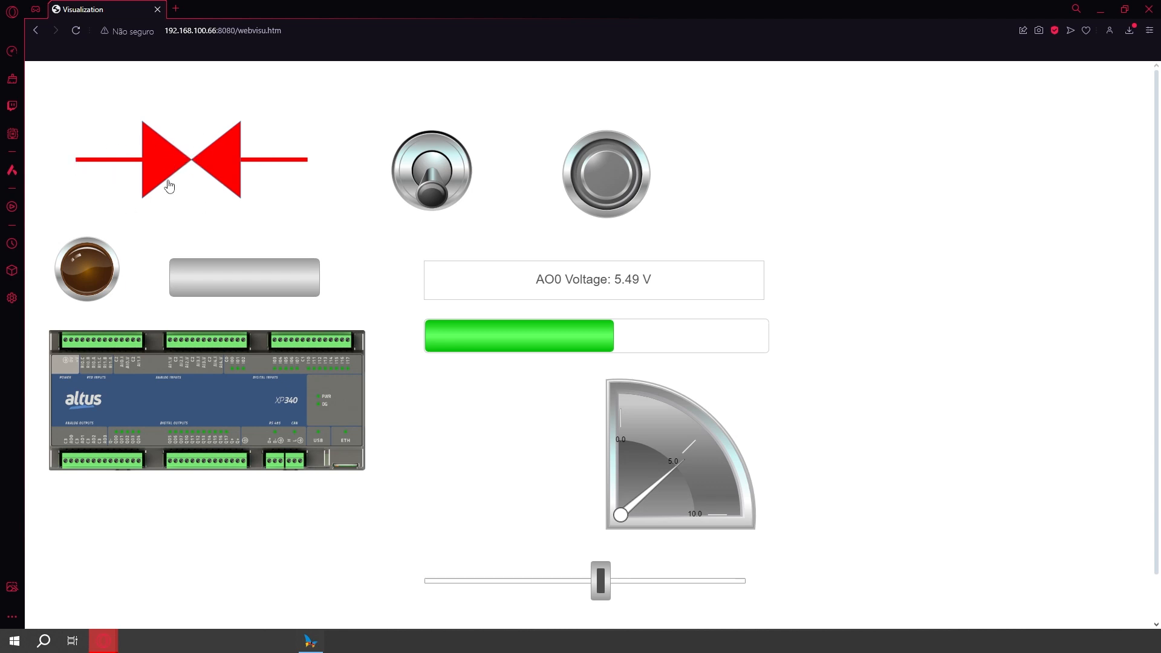
Test the Q00 controls on the web page by toggling the Dip Switch, the valve image and the Push Switch on and off.
click(435, 186)
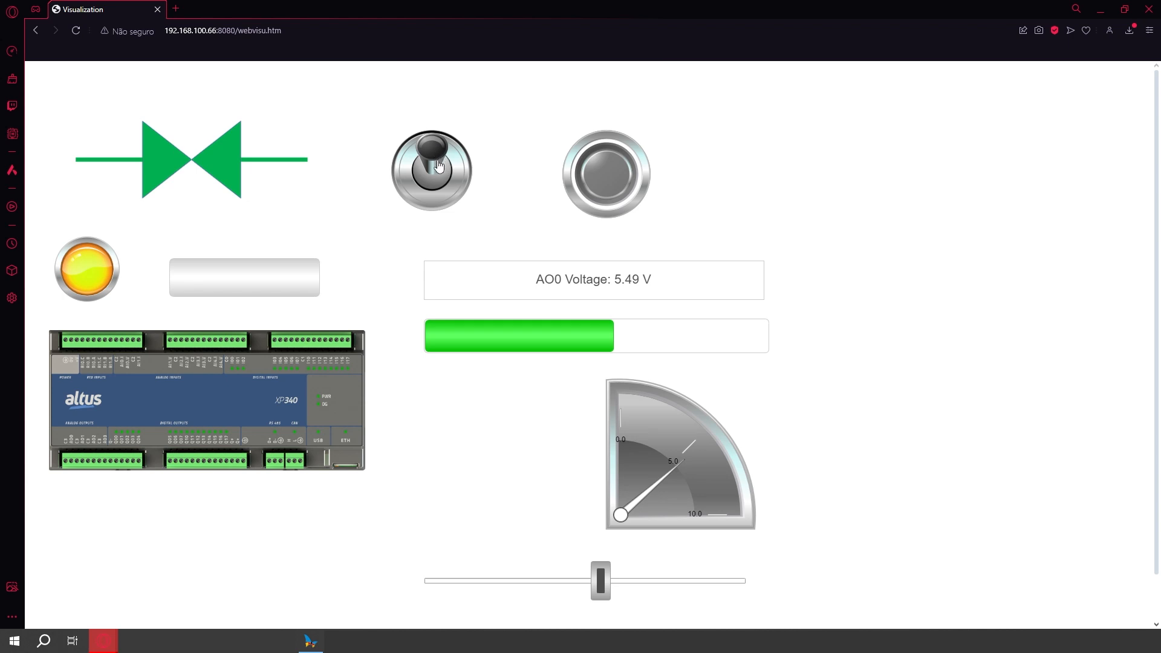
click(439, 167)
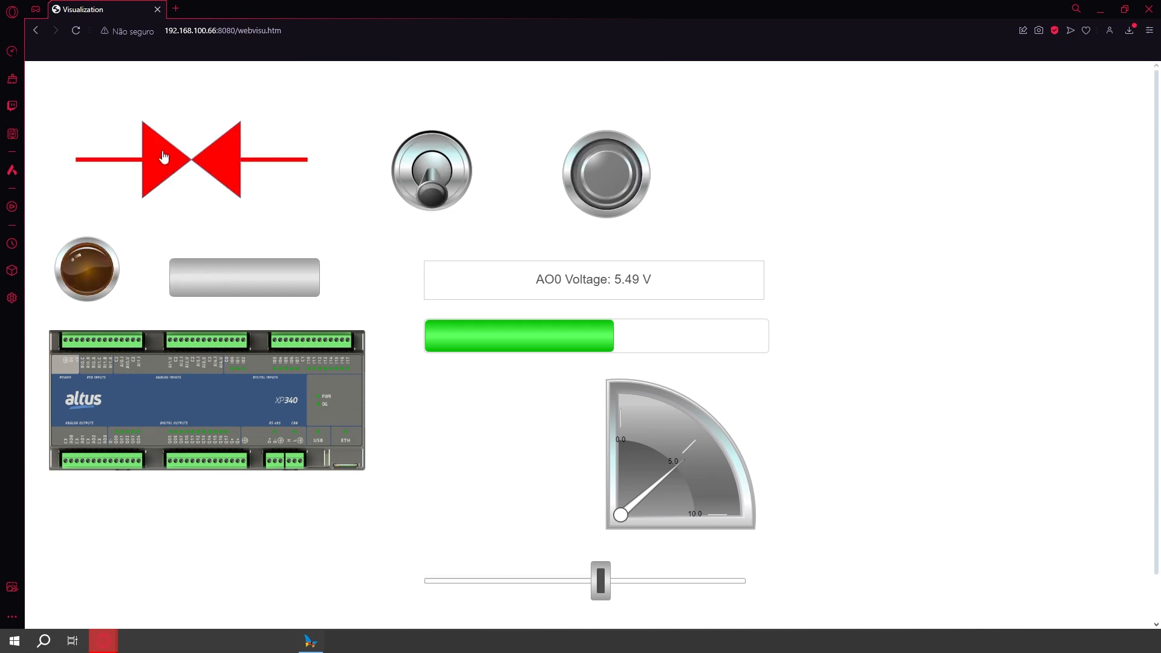
double_click(182, 176)
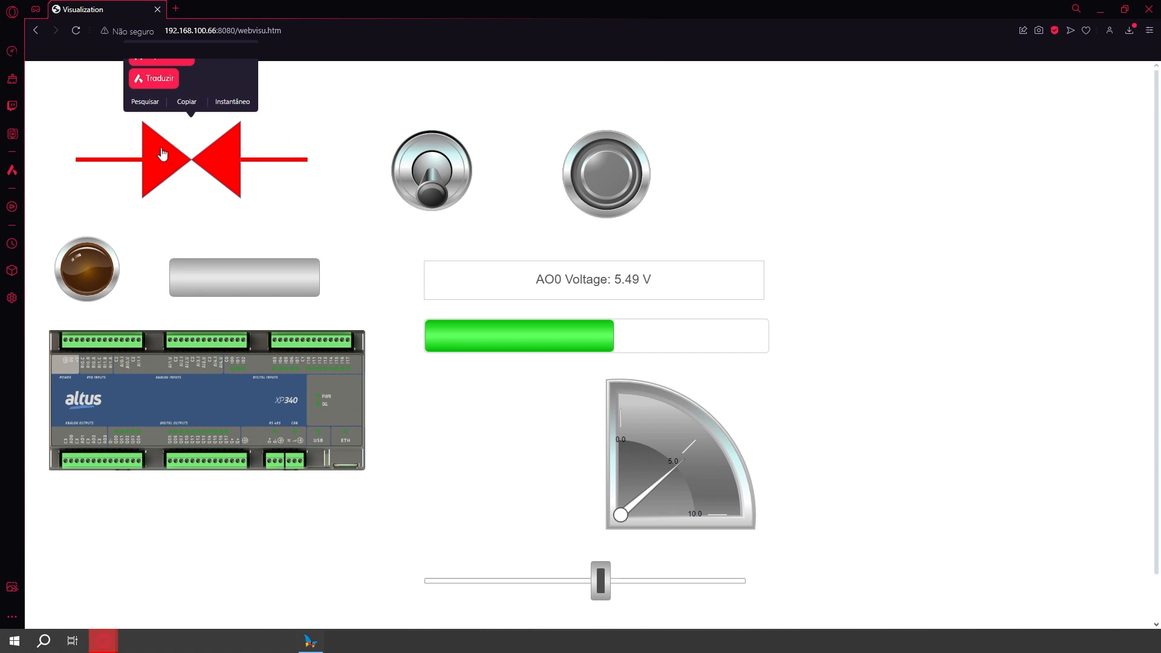
click(614, 182)
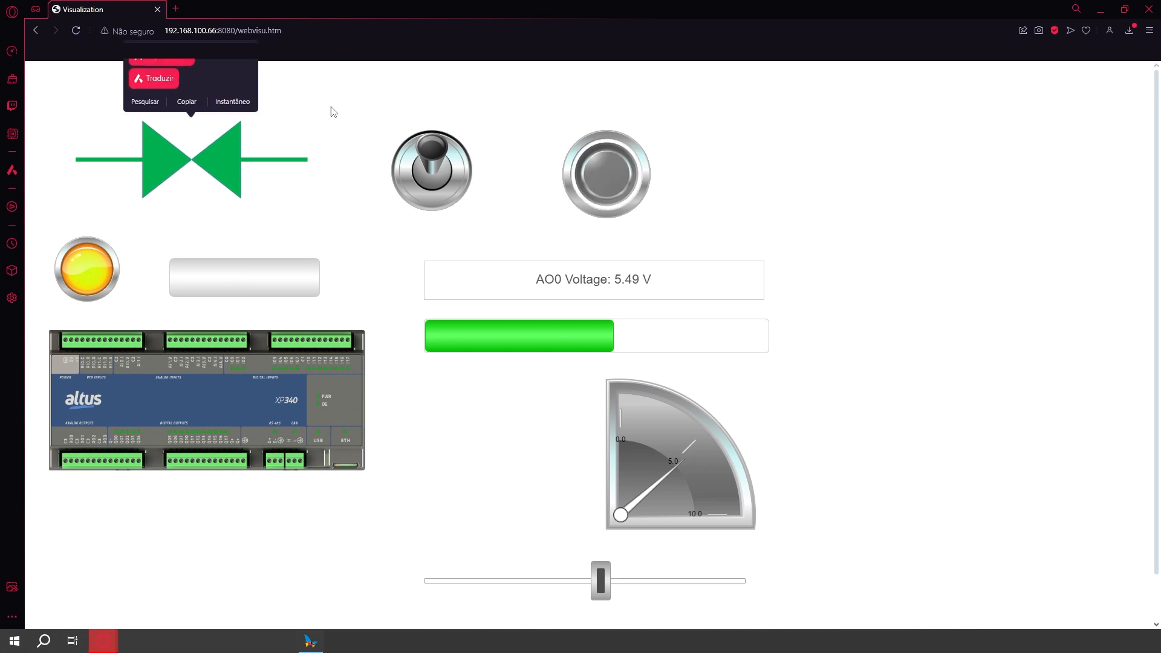
click(606, 194)
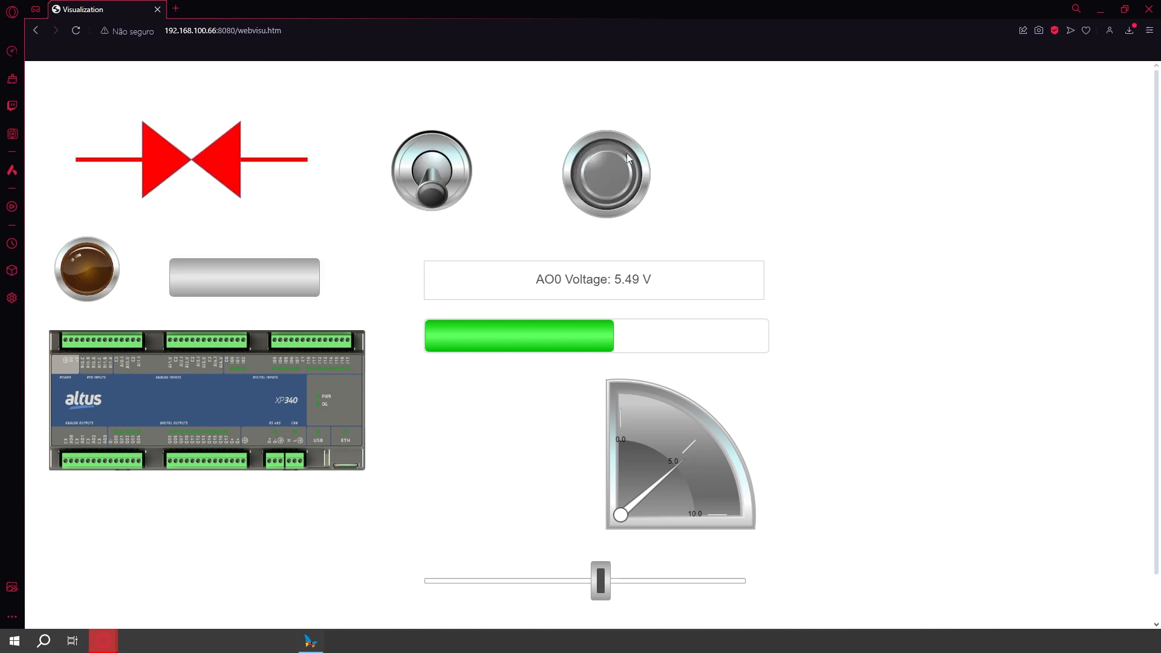